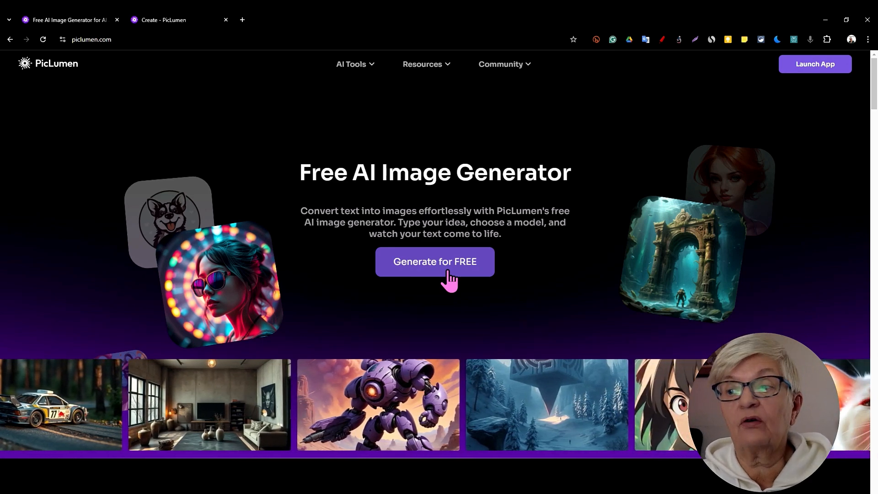
Start the free image generator, show its advanced settings and select the PicLumen Realistic V2 model.
left_click(448, 273)
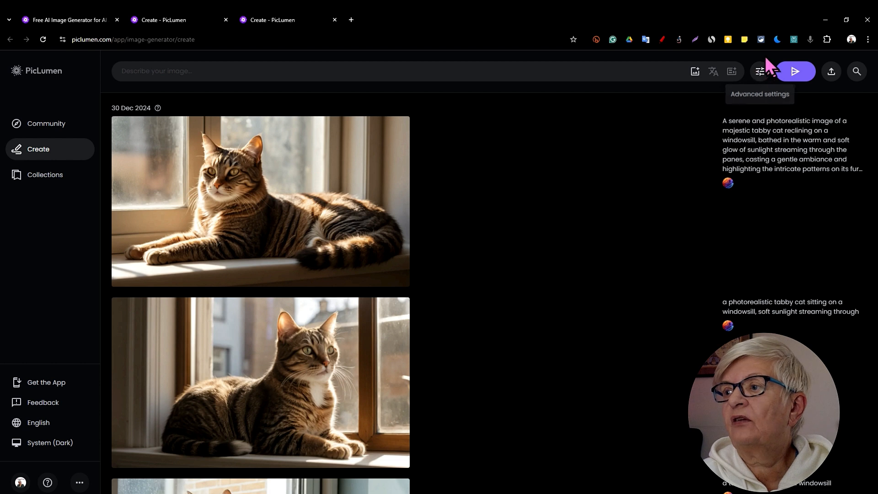
left_click(759, 73)
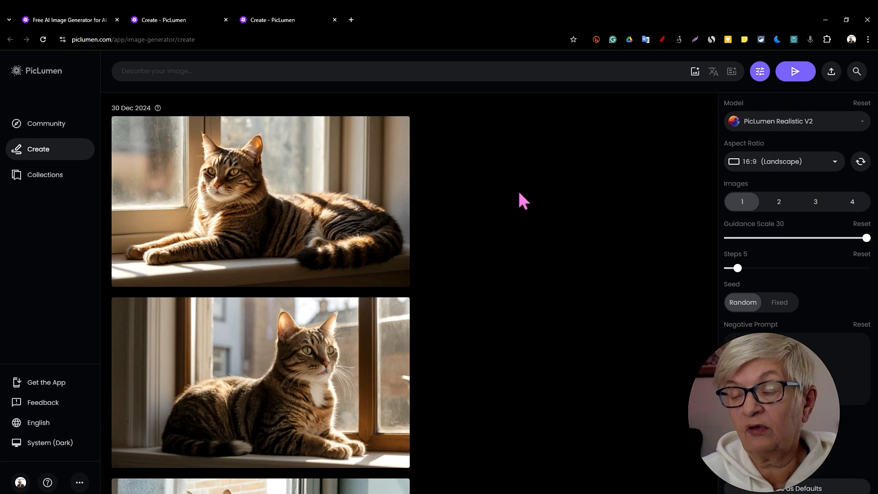
left_click(865, 126)
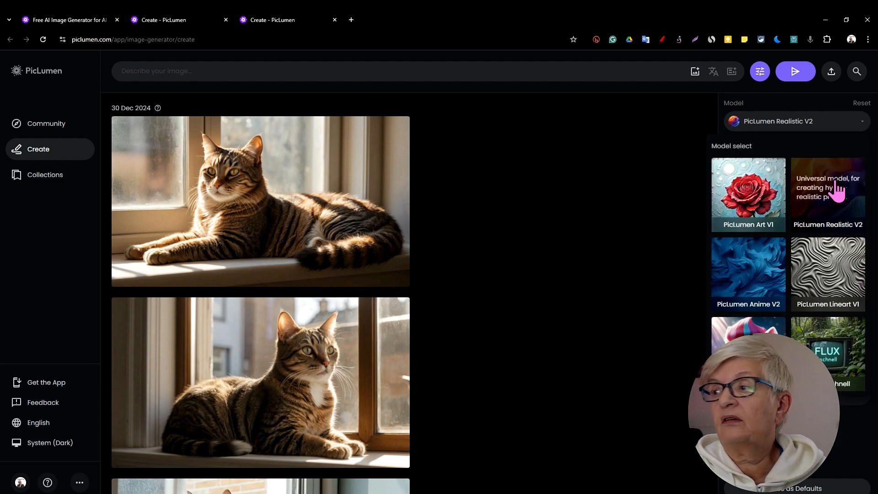
left_click(840, 190)
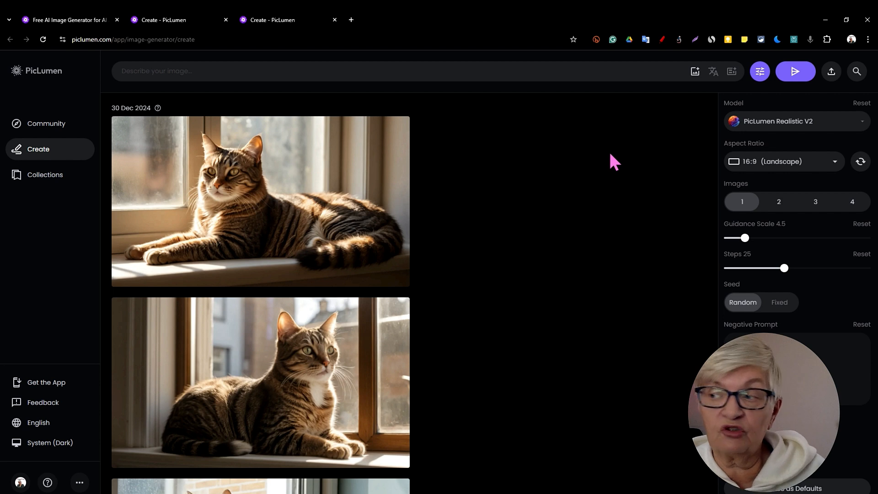
Set the generation aspect ratio to 1:1 (Square).
left_click(818, 130)
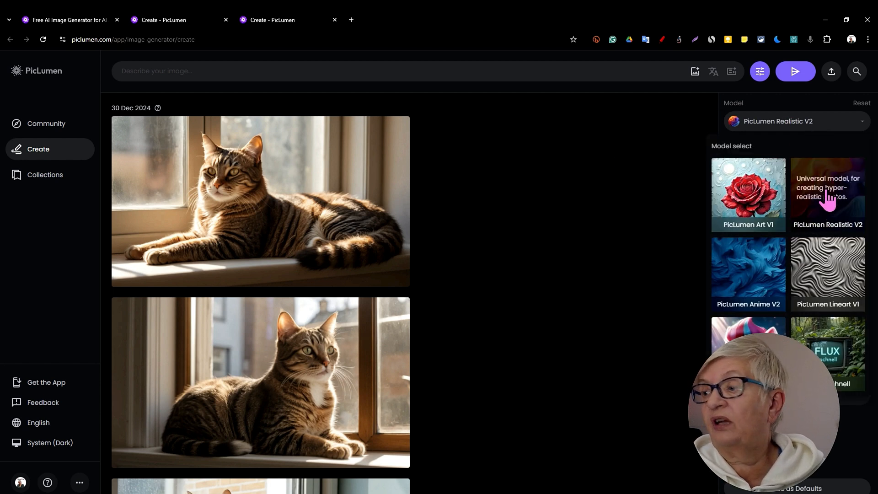
left_click(839, 124)
left_click(830, 163)
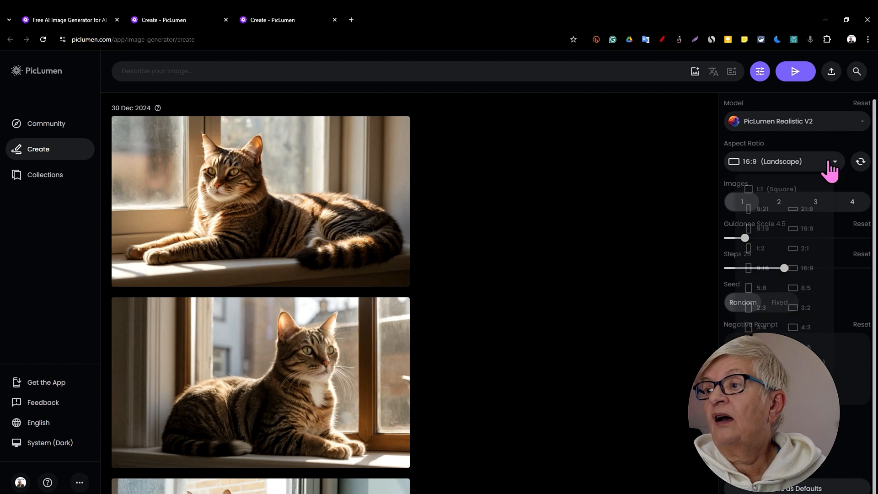
left_click(762, 191)
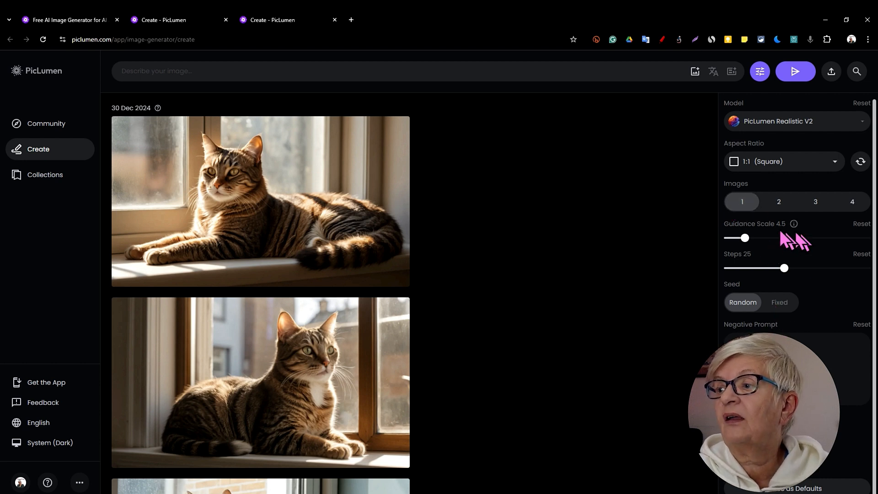
Raise the Guidance Scale to 30 and lower Steps to 5.
mouse_move(795, 229)
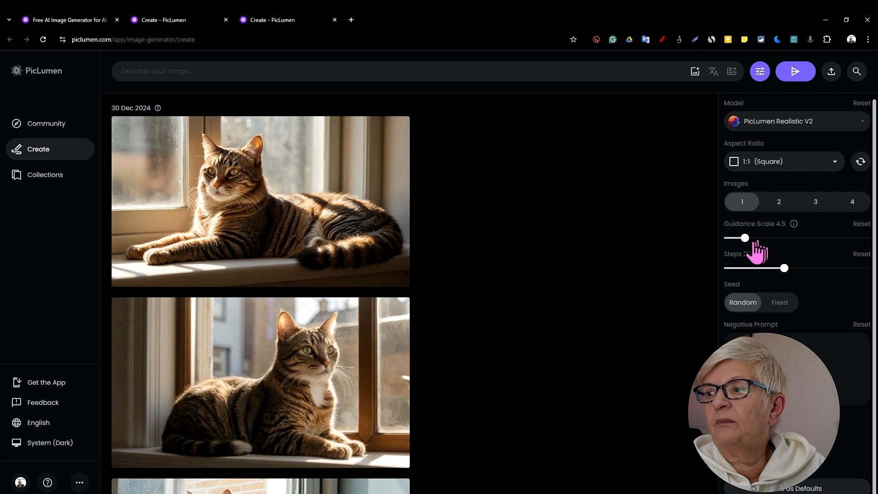
left_click_drag(746, 238, 866, 238)
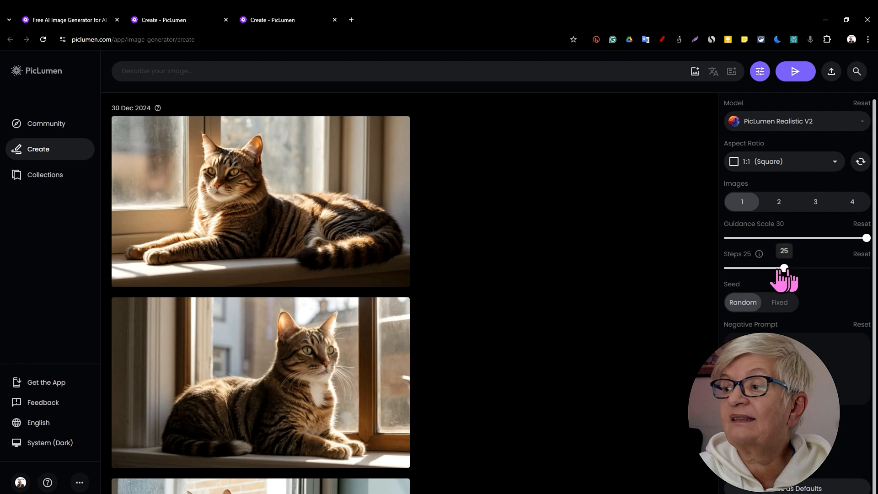
mouse_move(787, 273)
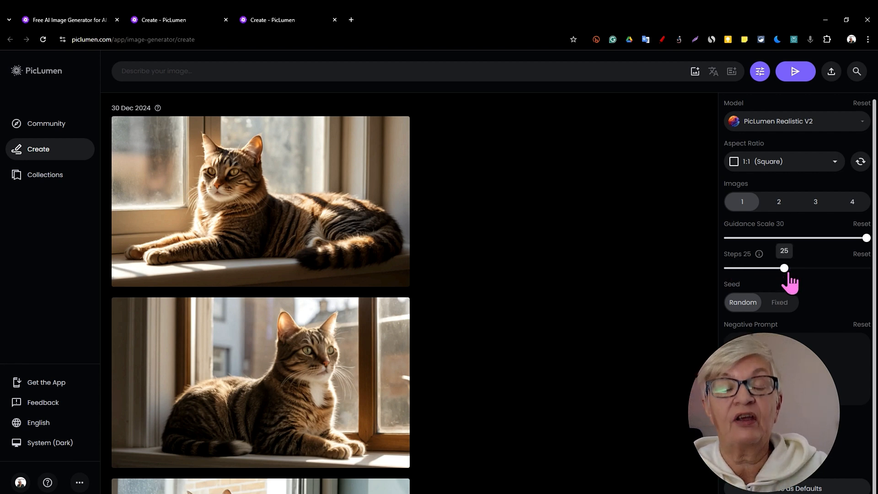
left_click_drag(788, 274, 740, 279)
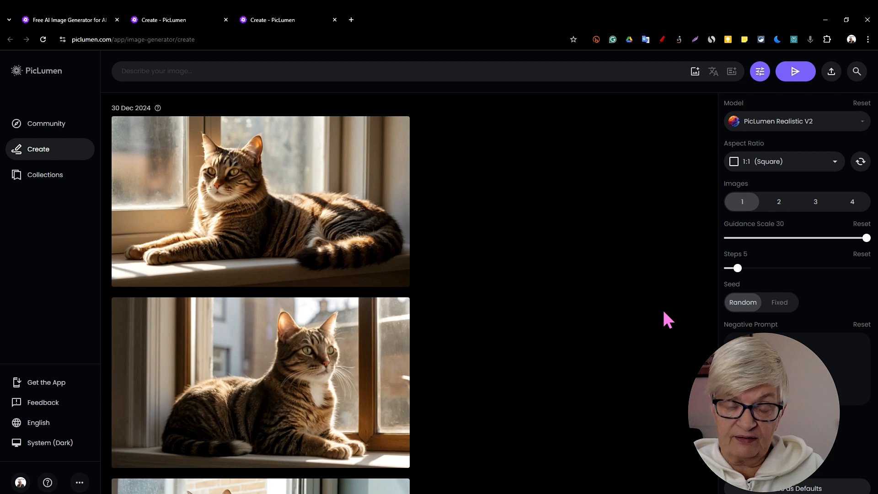
left_click(696, 73)
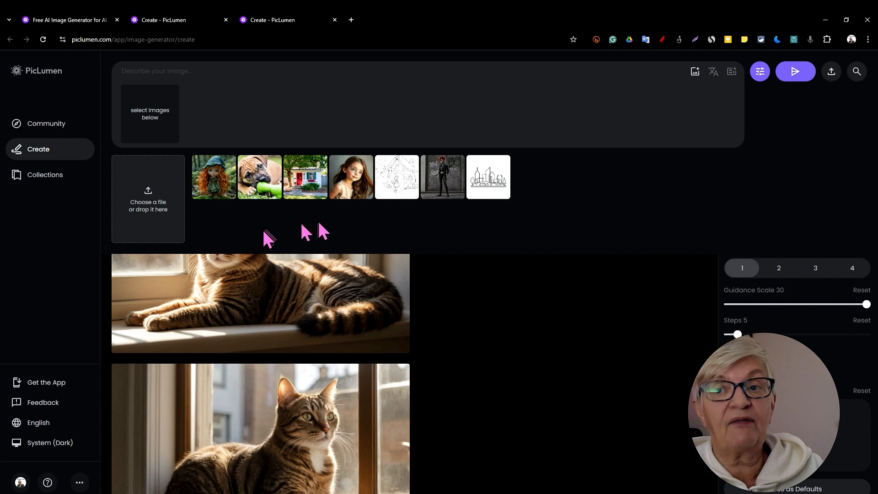
left_click(151, 196)
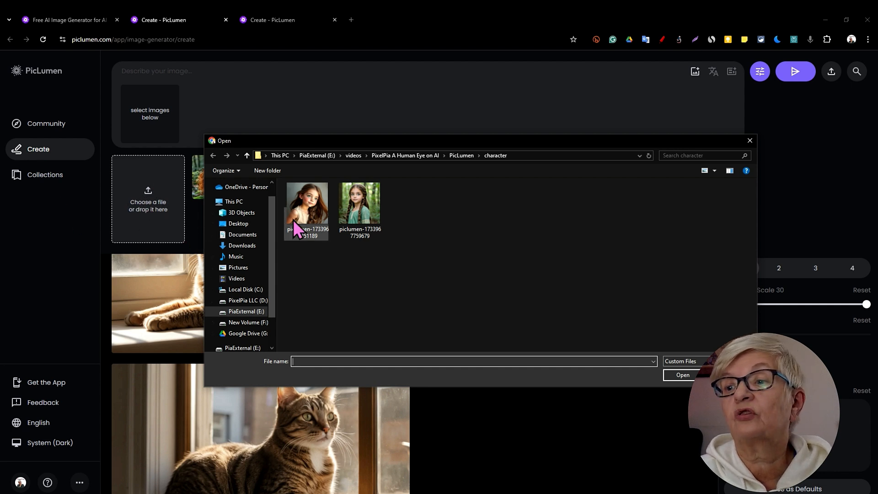
double_click(362, 210)
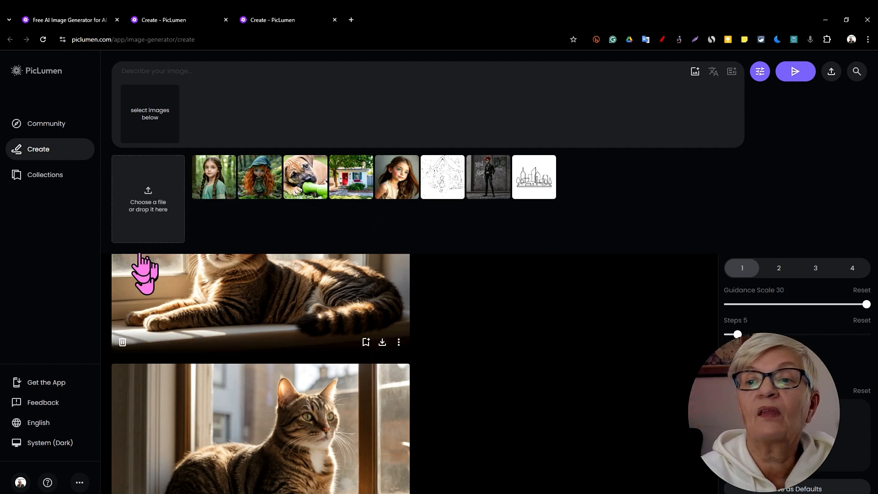
left_click(222, 183)
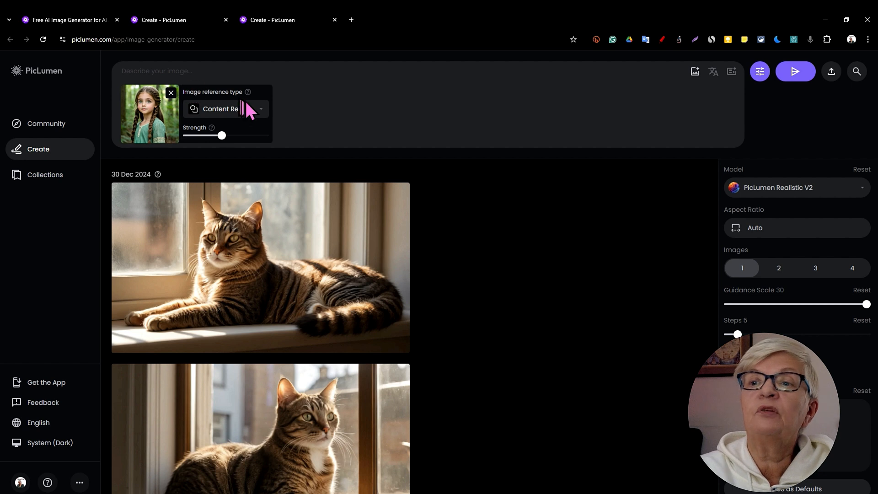
Choose Content Ref as the image reference type and raise its strength to the maximum of 1.
left_click(262, 109)
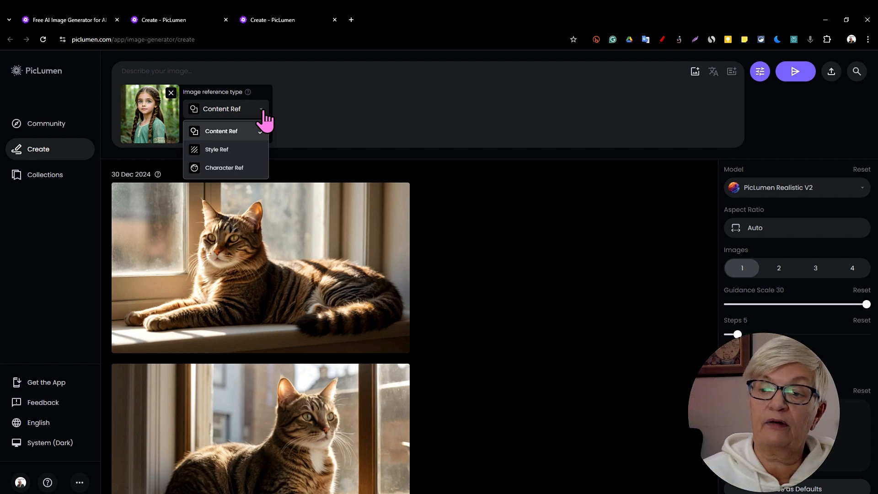
left_click(221, 133)
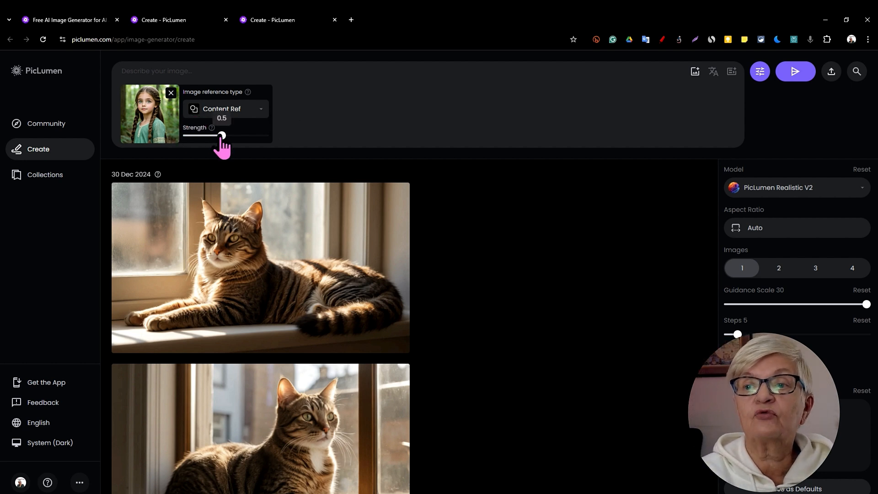
left_click_drag(222, 138, 263, 144)
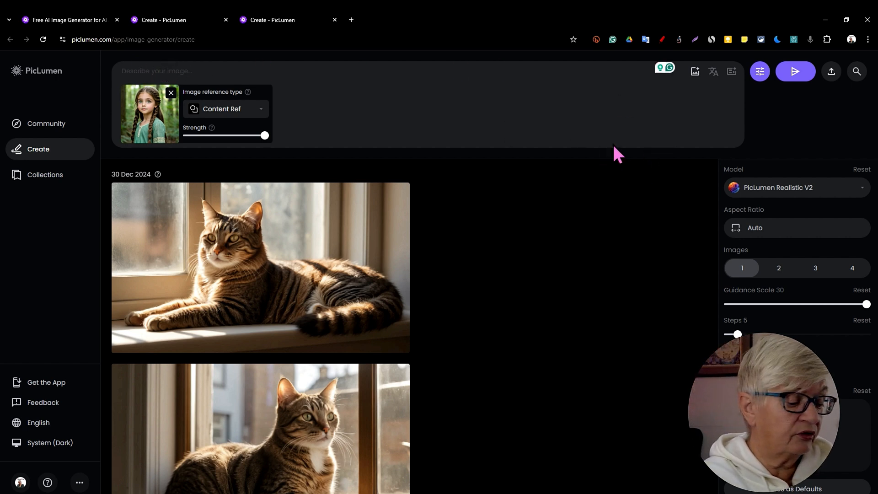
Generate an image with the prompt "a black and white line drawing in cartoon style" and view the result enlarged.
type("a")
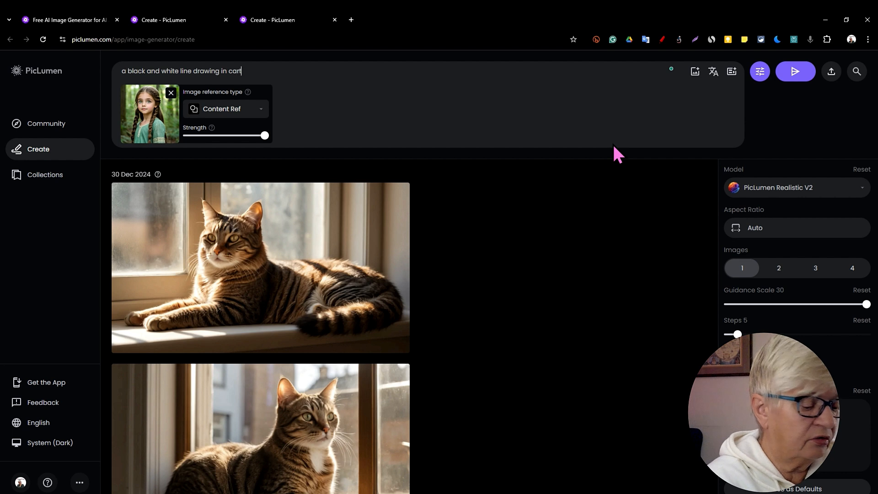
type("yle")
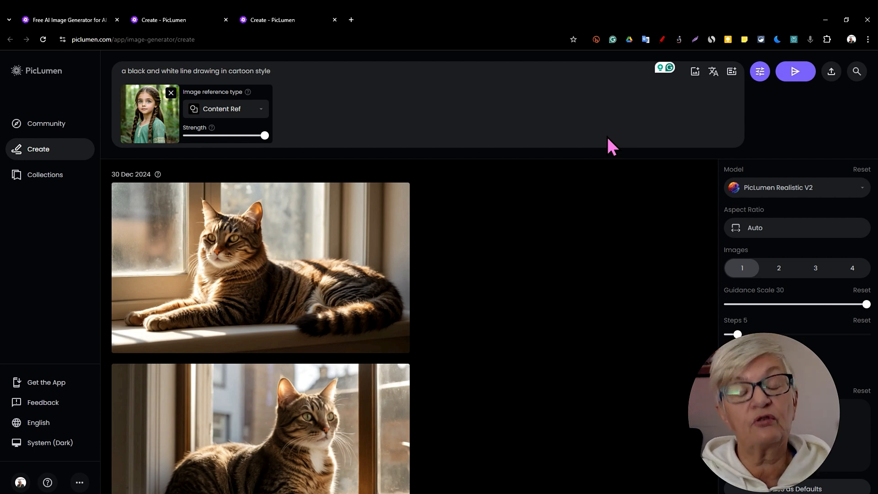
left_click(796, 77)
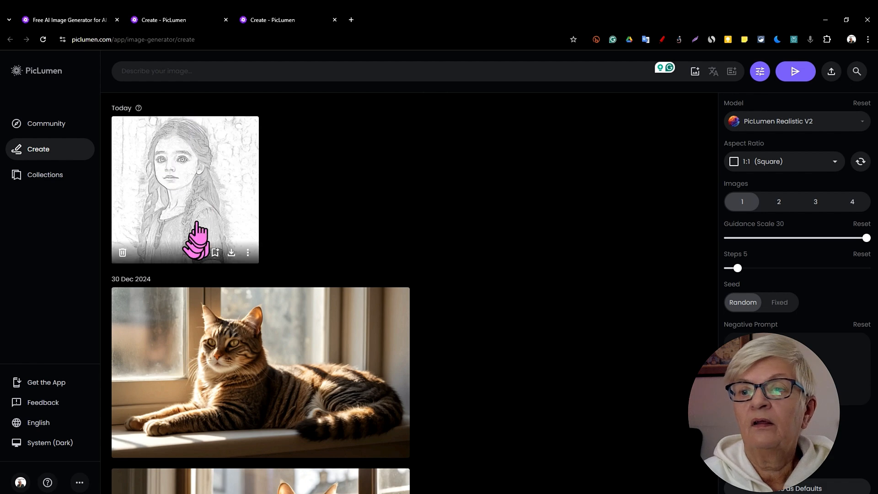
left_click(196, 242)
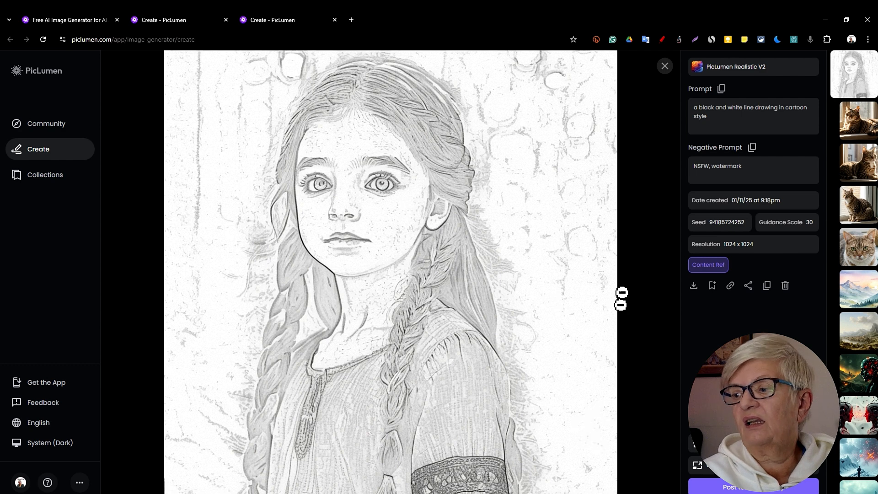
left_click(665, 65)
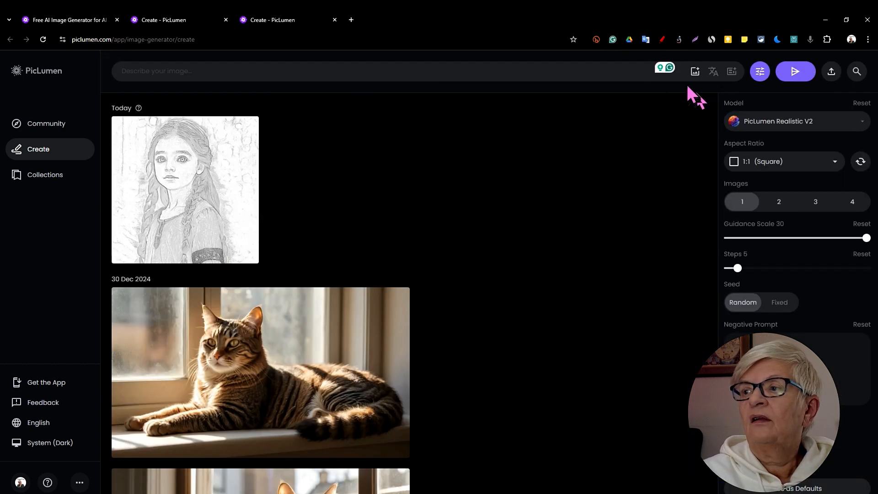
Generate a "pencil sketch" image using the braided girl as Content Ref with strength at the maximum of 1.
left_click(696, 72)
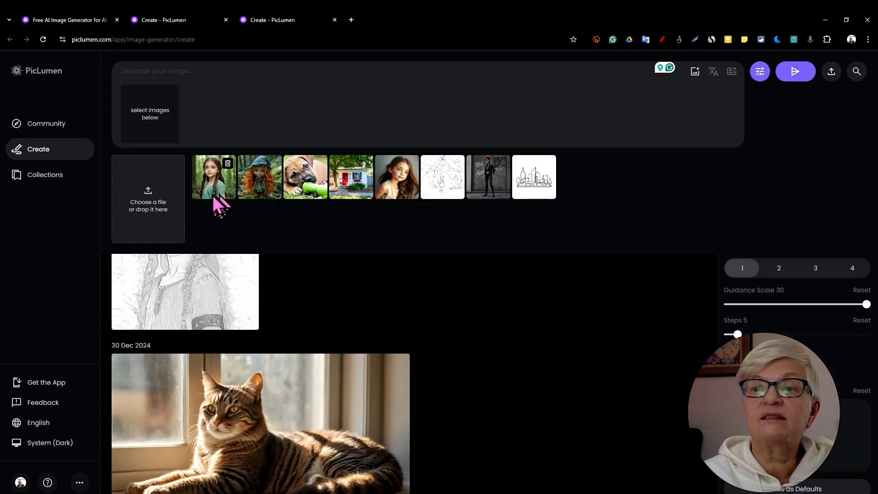
left_click(215, 194)
mouse_move(222, 137)
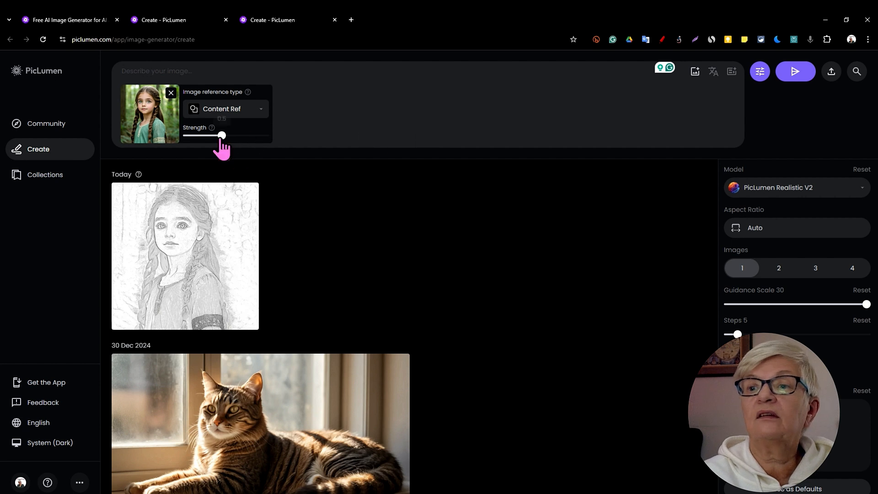
left_click_drag(213, 136, 314, 151)
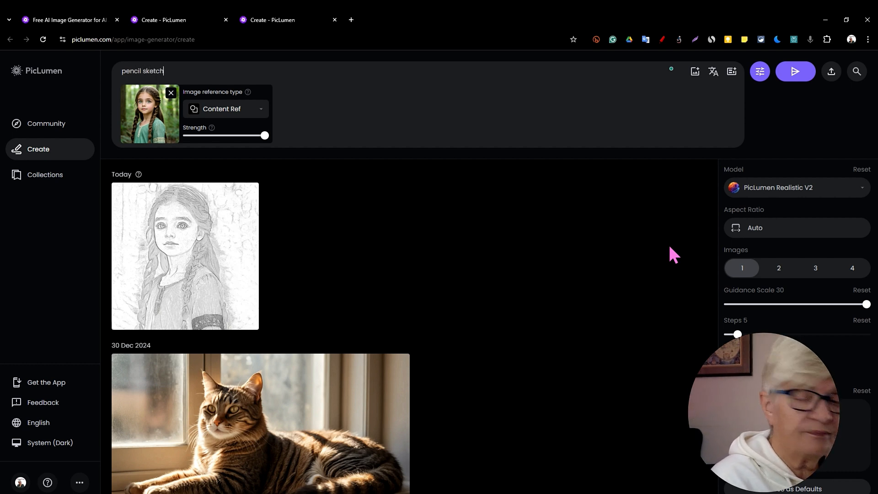
left_click(798, 73)
Compare the enlarged pencil sketch with the earlier cartoon line drawing, then return to the image feed.
left_click(251, 213)
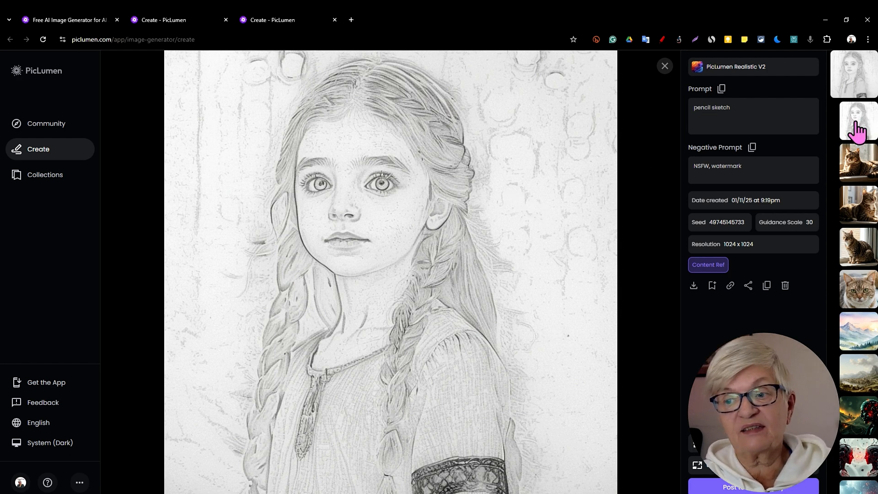
left_click(857, 132)
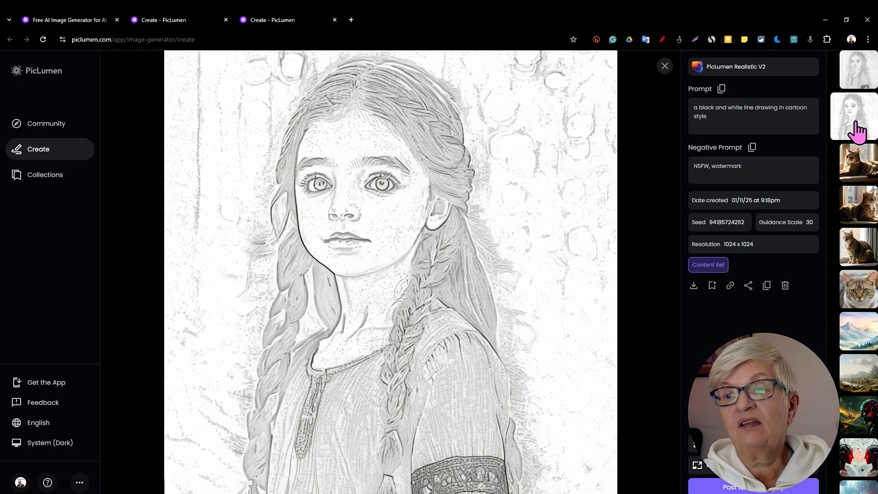
left_click(855, 68)
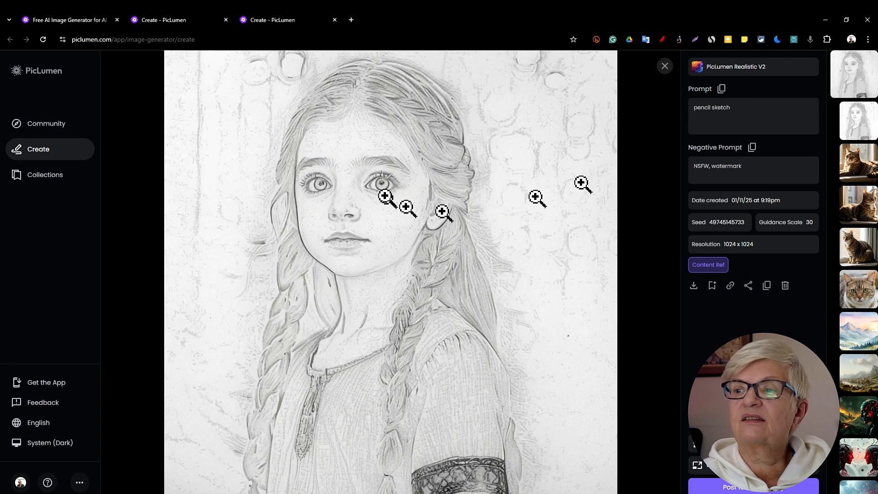
left_click(665, 69)
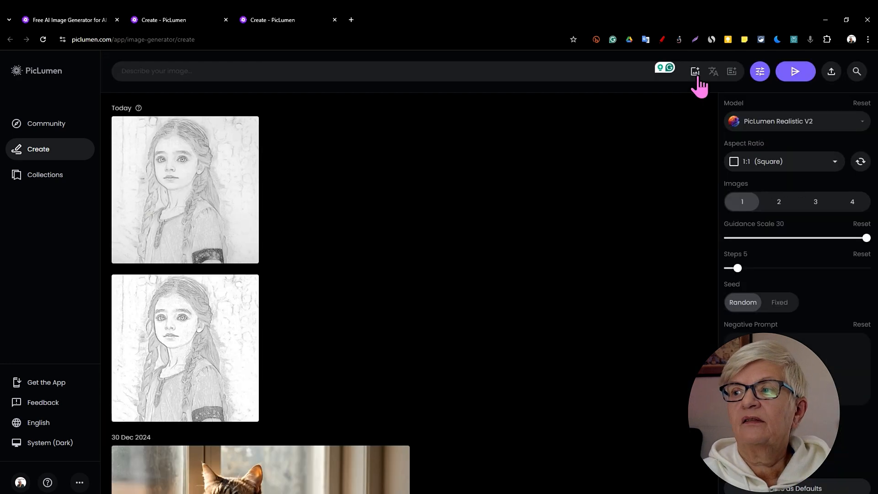
Generate a "color pencil sketch" image using the braided girl as Content Ref with strength 1.
left_click(695, 72)
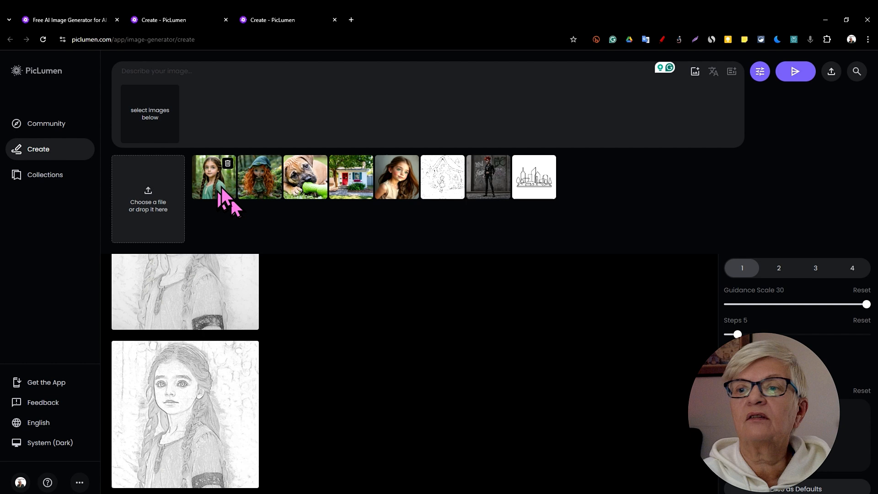
left_click(211, 164)
mouse_move(221, 136)
left_click_drag(222, 135, 307, 147)
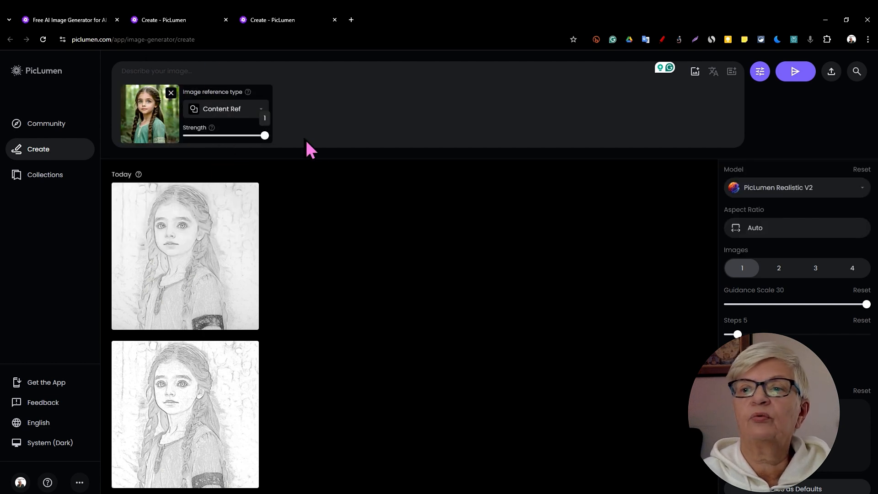
left_click(159, 71)
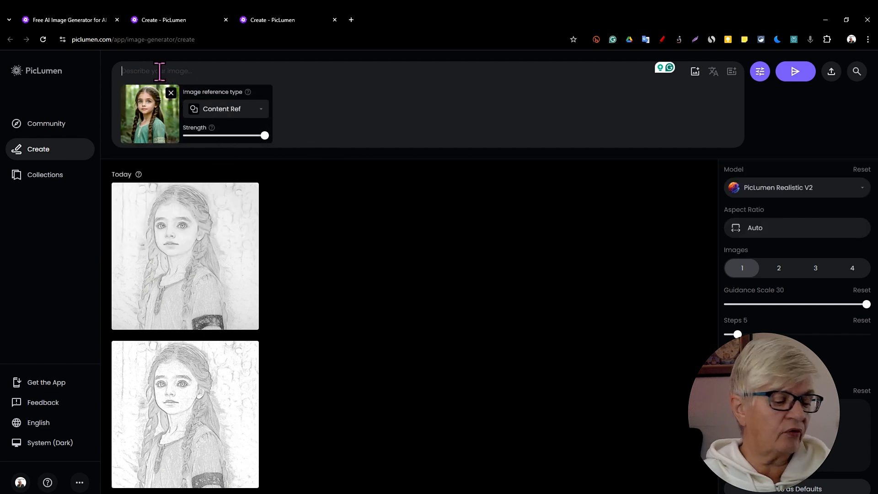
type("color pencil sketch")
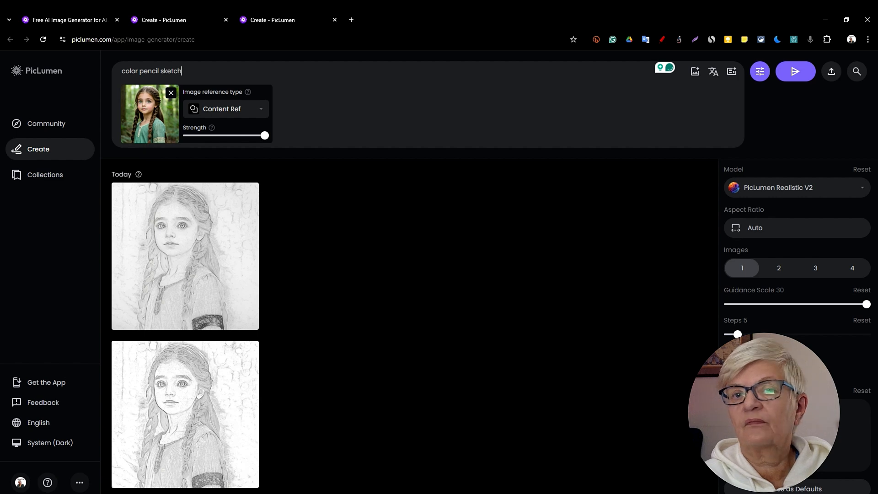
left_click(794, 73)
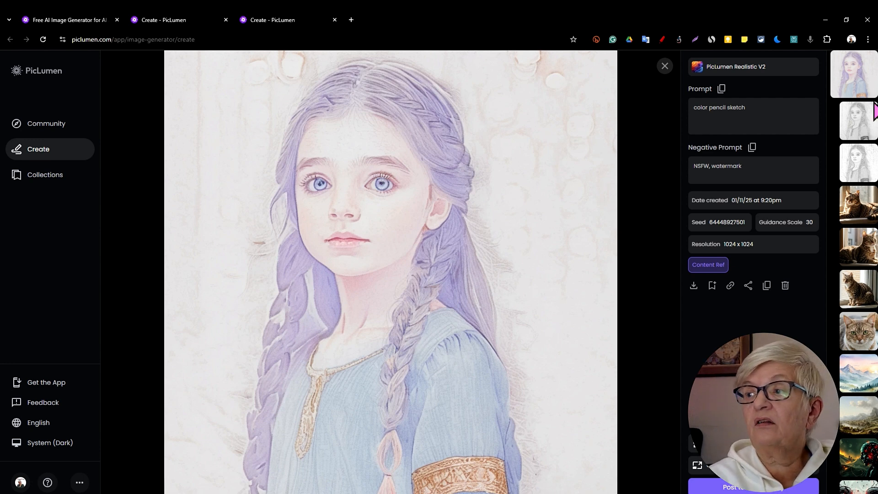
Compare the enlarged color pencil sketch with the earlier pencil sketch, then return to the image feed.
left_click(864, 120)
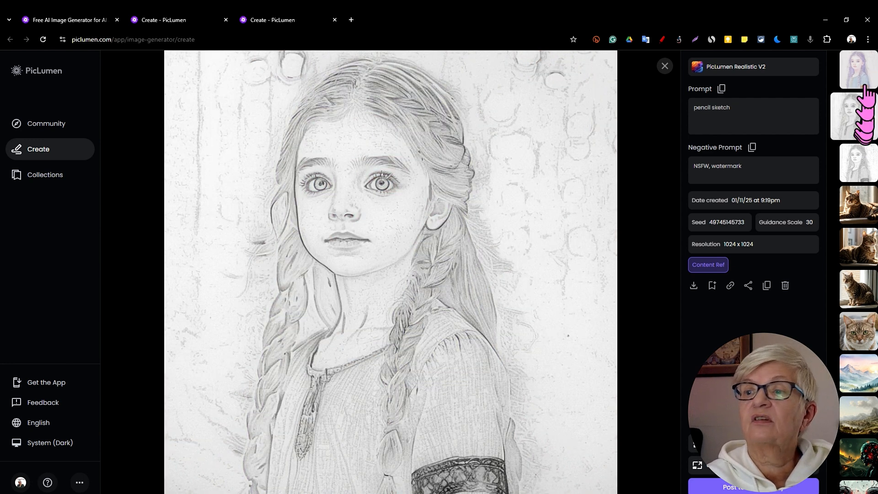
left_click(665, 66)
Generate a "charcoal sketch" image using the braided girl as Content Ref at maximum strength.
left_click(695, 71)
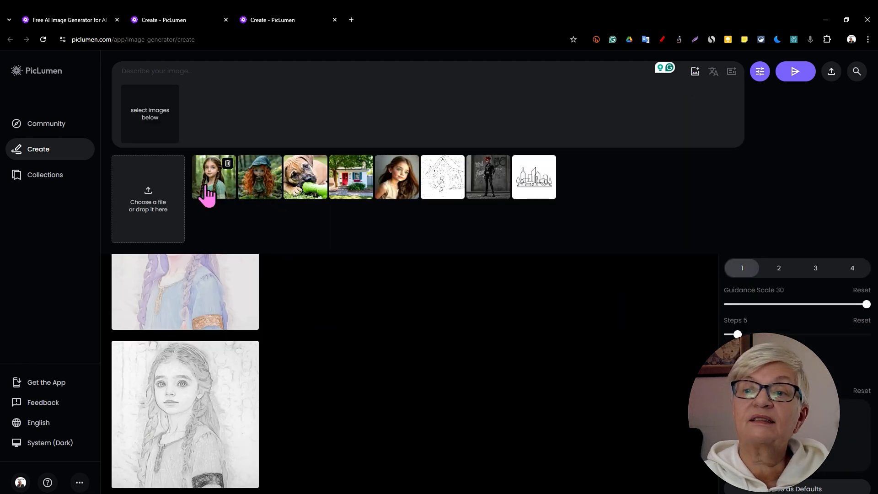
left_click(207, 195)
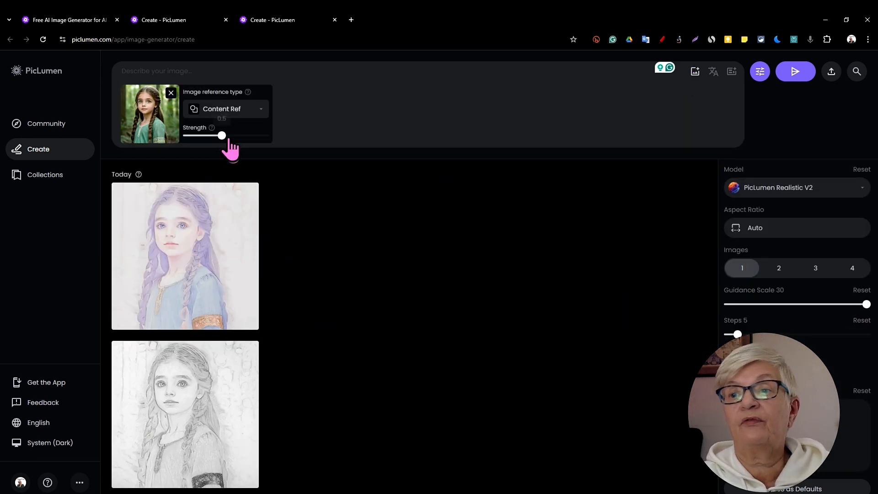
left_click_drag(251, 146, 311, 151)
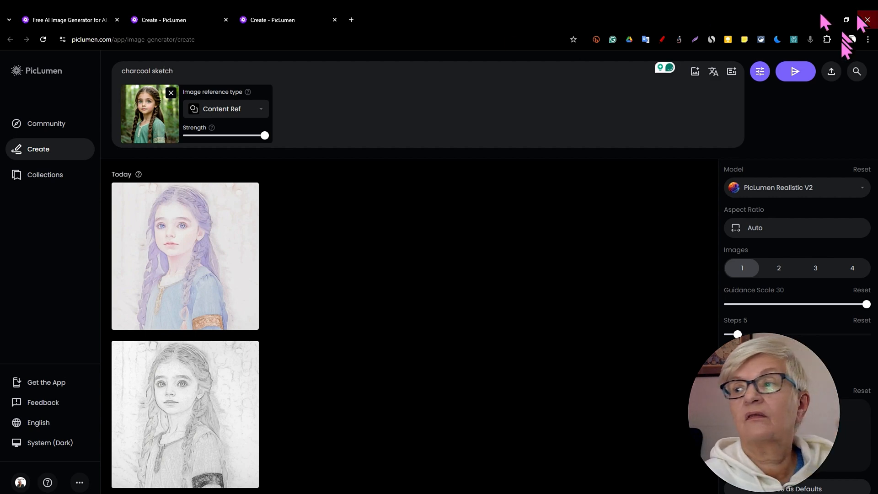
left_click(796, 74)
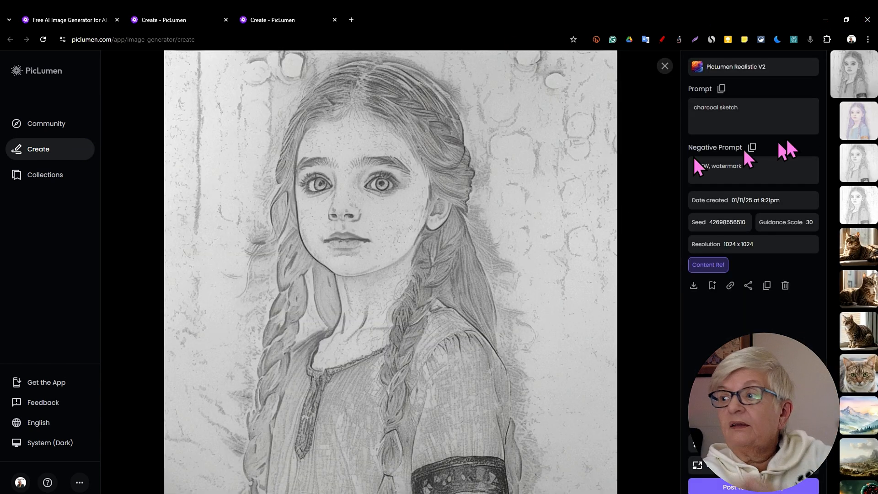
Compare the enlarged charcoal sketch with the pencil sketch, then return to the image feed.
left_click(871, 162)
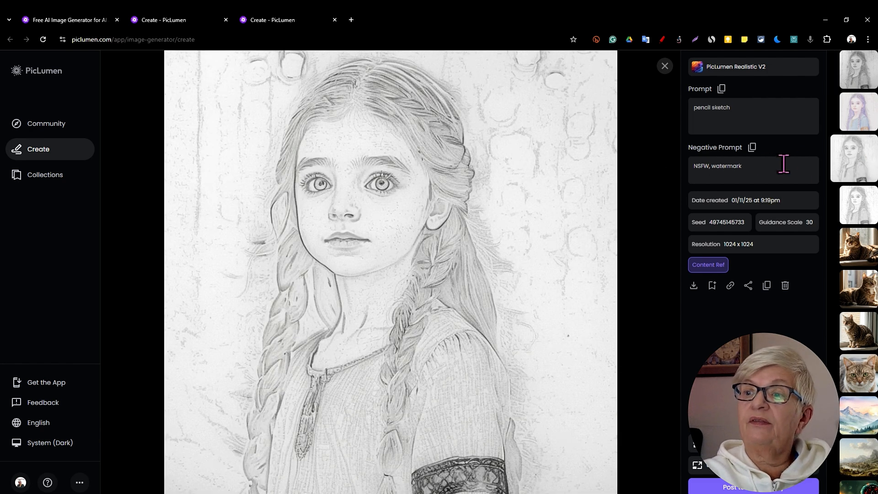
left_click(864, 74)
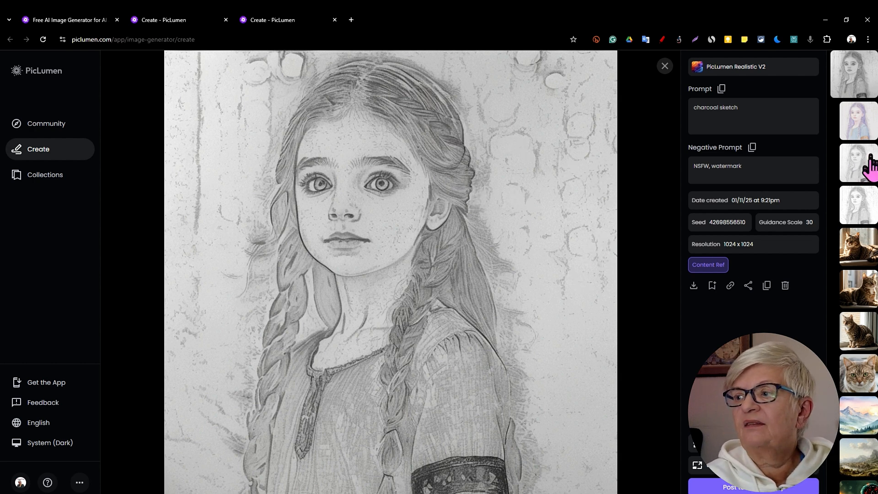
left_click(868, 167)
left_click(664, 66)
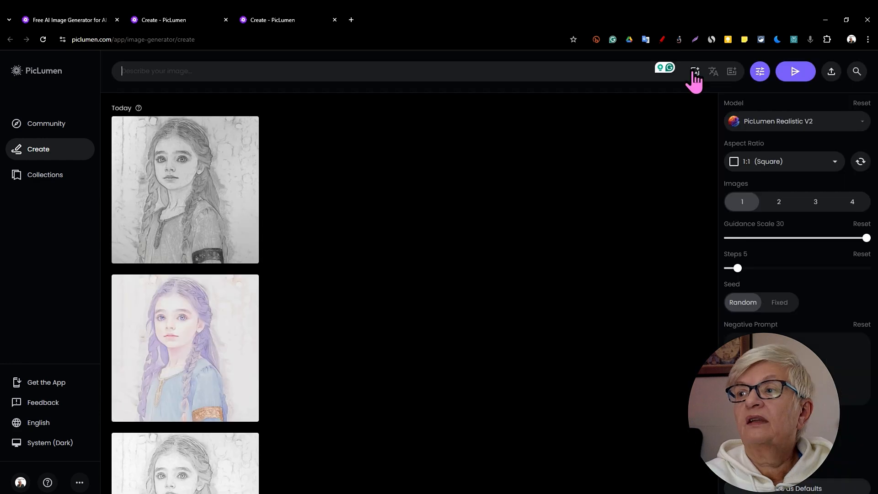
Generate an "ink drawing" image using the braided girl as Content Ref at maximum strength and enlarge the result.
left_click(695, 71)
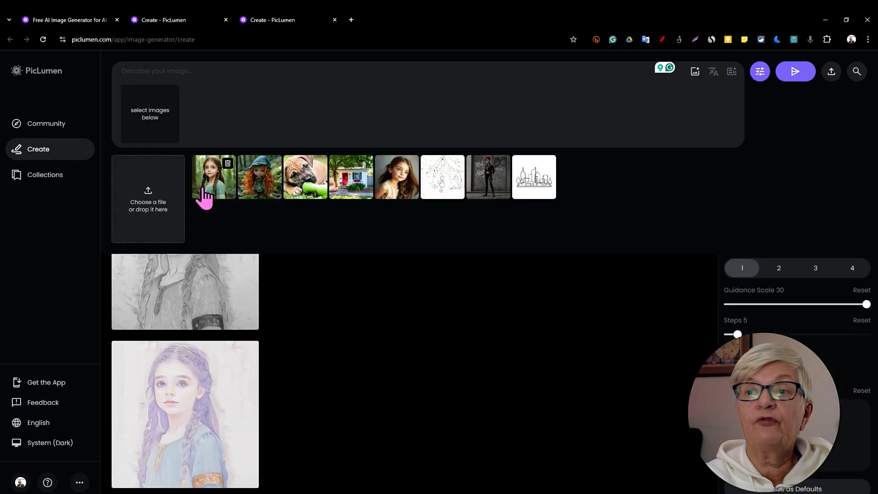
left_click(204, 197)
left_click_drag(221, 135, 299, 157)
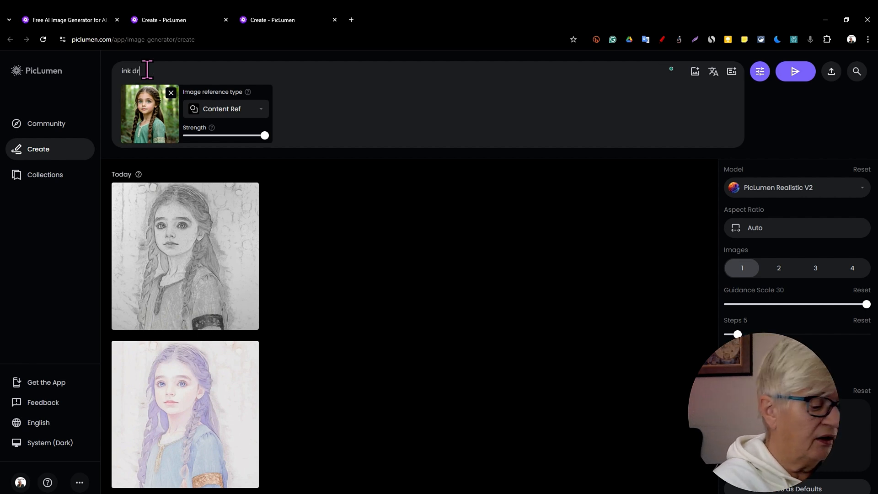
left_click(780, 71)
left_click(241, 133)
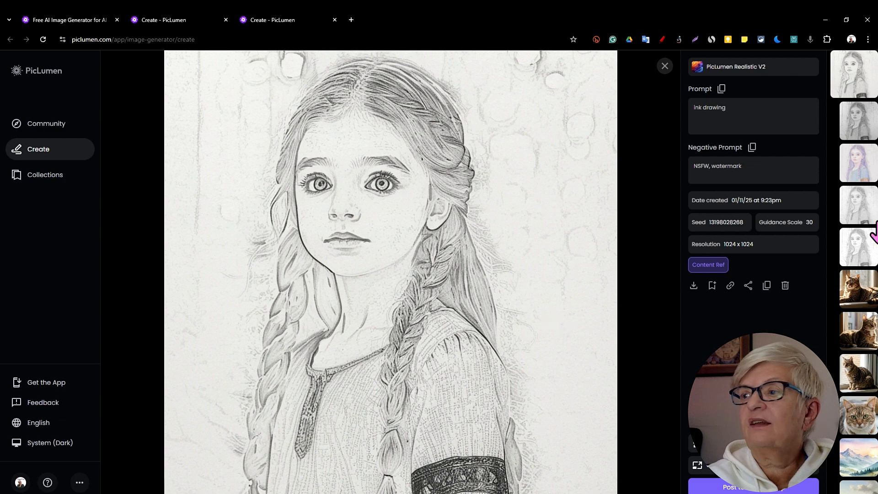
Compare the enlarged ink drawing with the earlier pencil sketch and charcoal sketch.
left_click(860, 215)
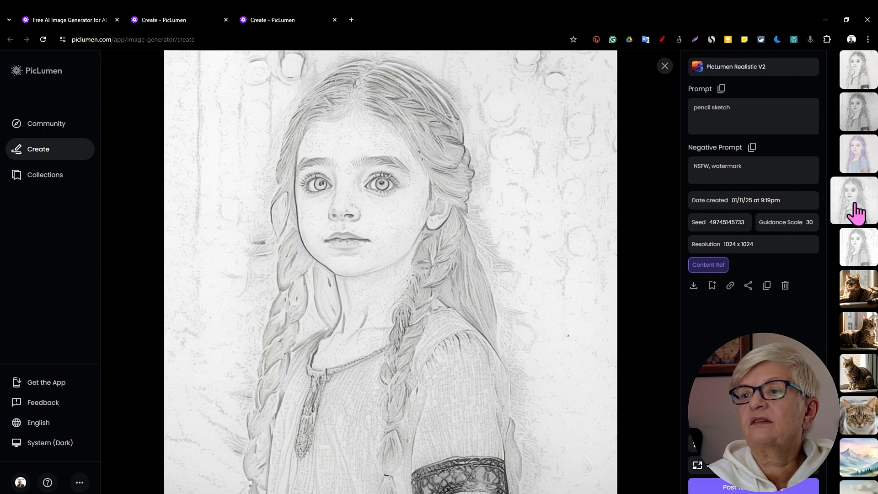
left_click(857, 116)
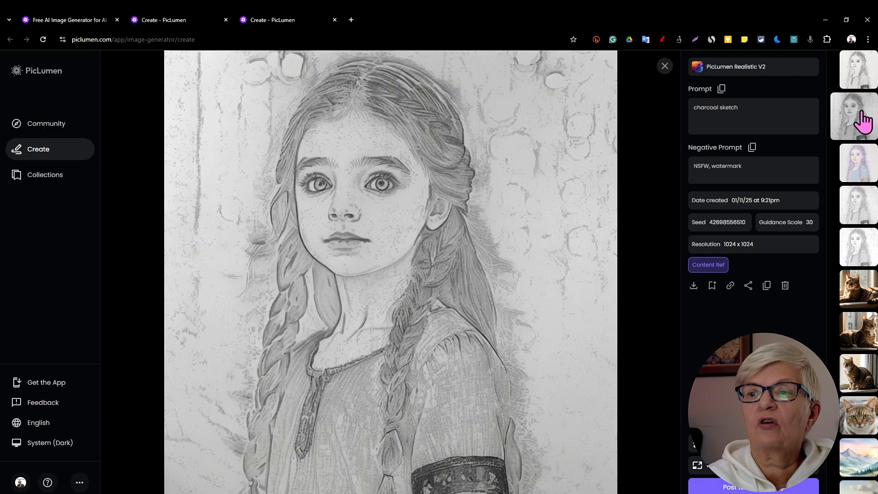
left_click(854, 69)
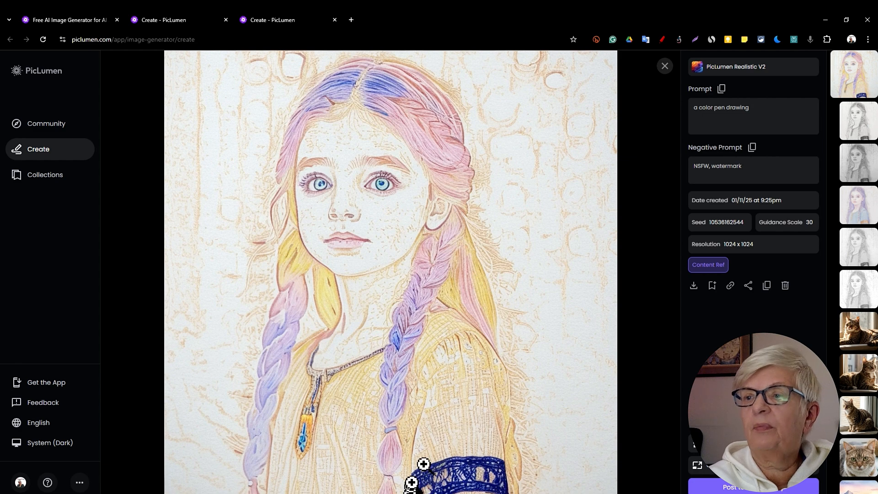
Compare the color pen drawing with the ink, charcoal, color pencil, pencil and cartoon line versions, then return to the image feed.
left_click(863, 125)
left_click(864, 171)
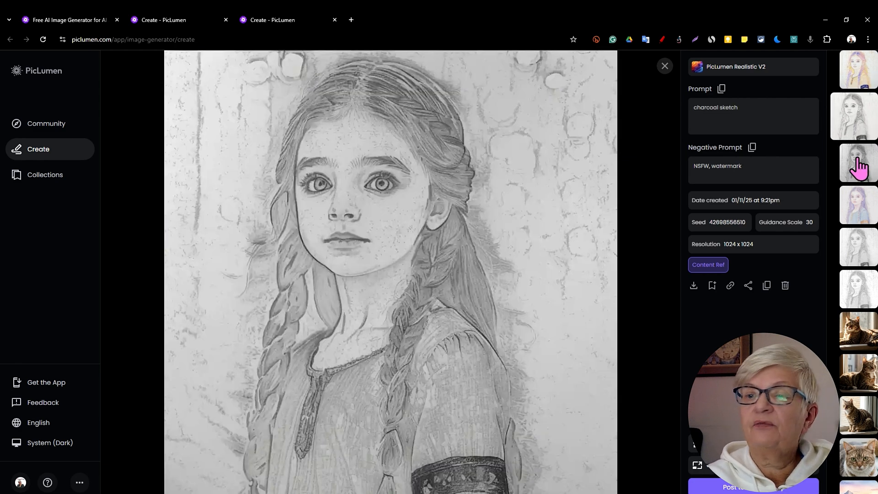
left_click(858, 206)
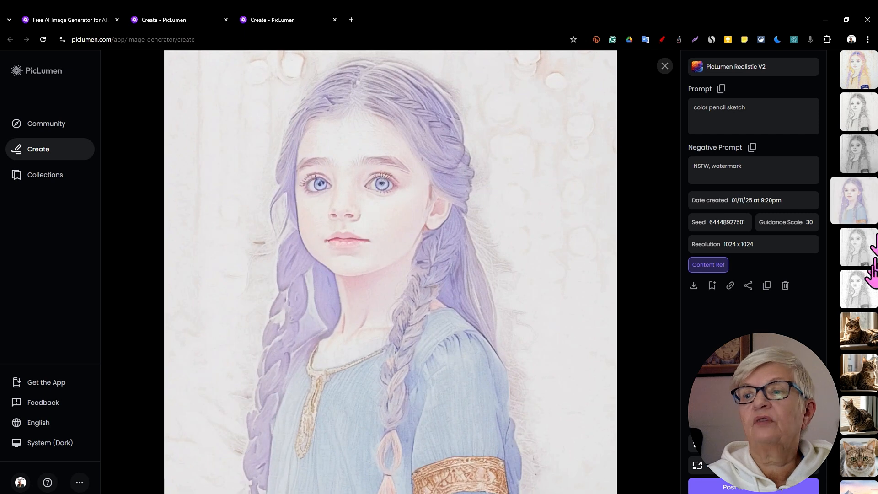
left_click(858, 256)
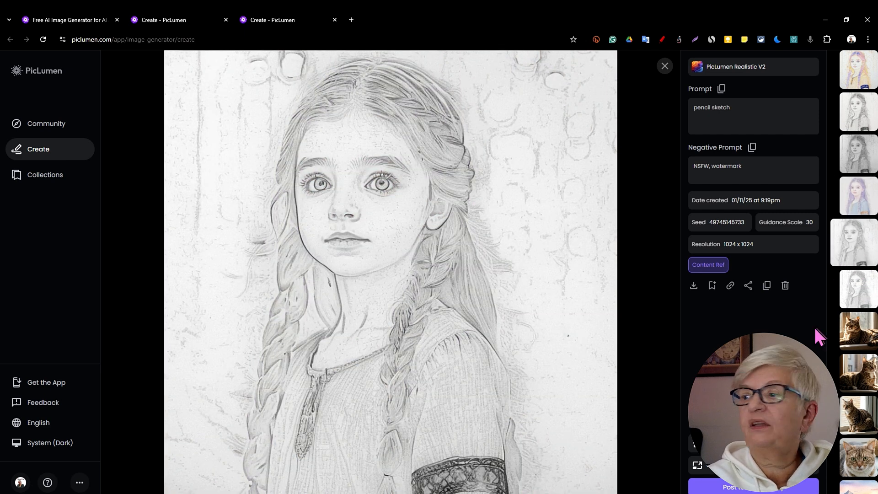
left_click(865, 296)
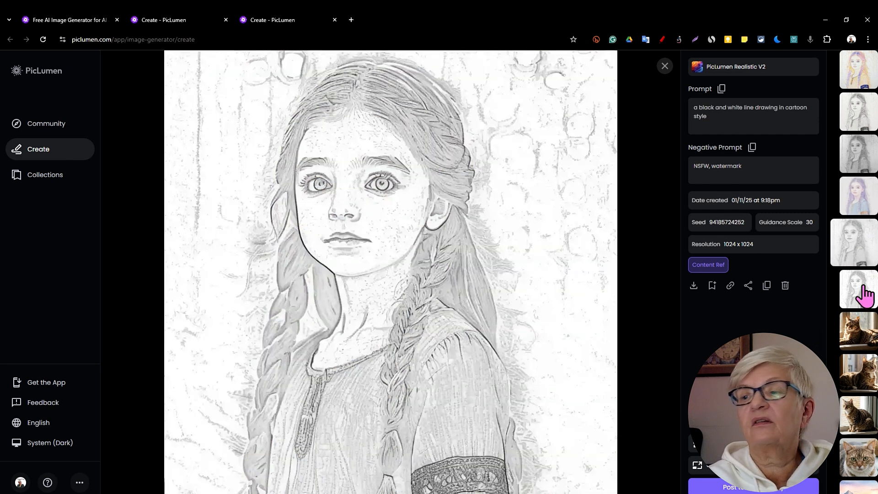
left_click(864, 243)
left_click(860, 206)
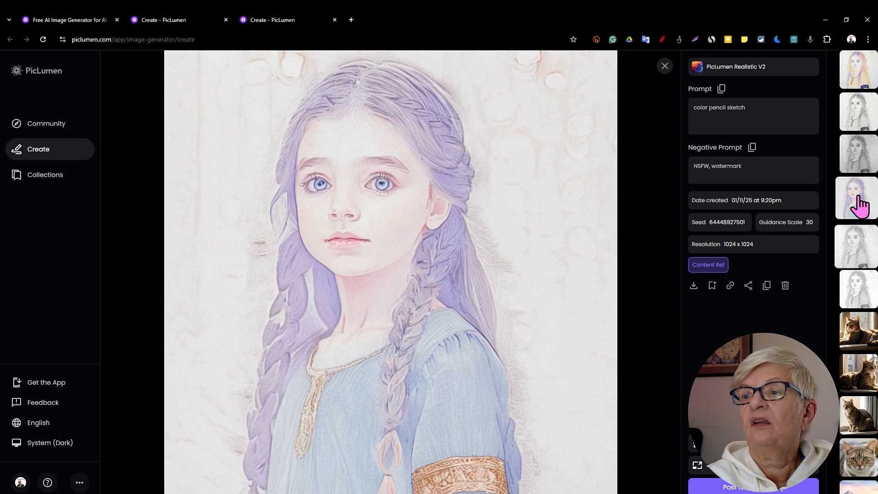
left_click(858, 157)
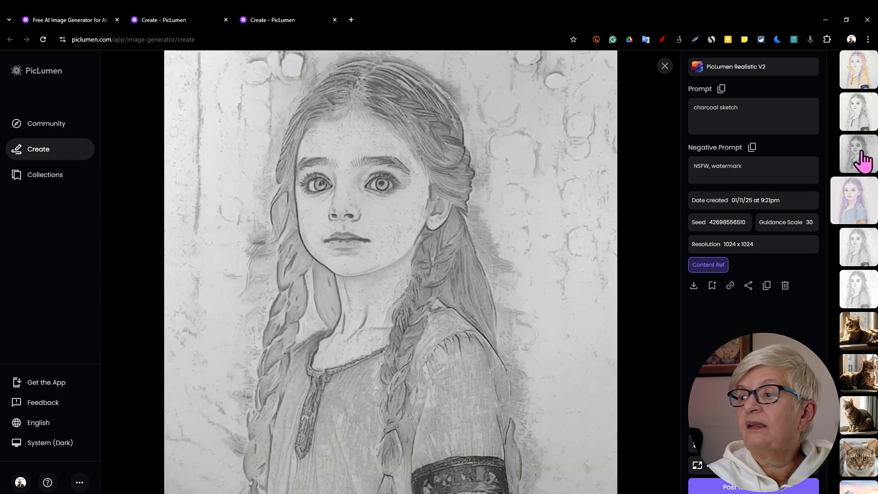
left_click(864, 122)
left_click(867, 75)
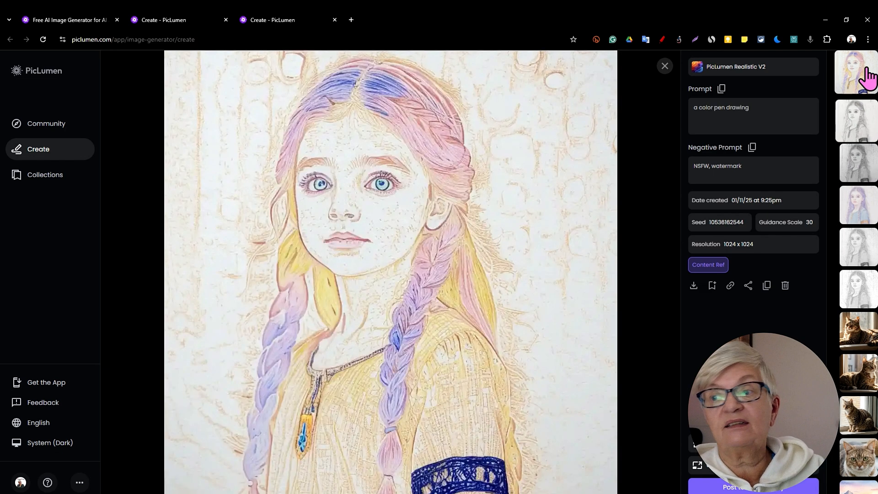
left_click(665, 66)
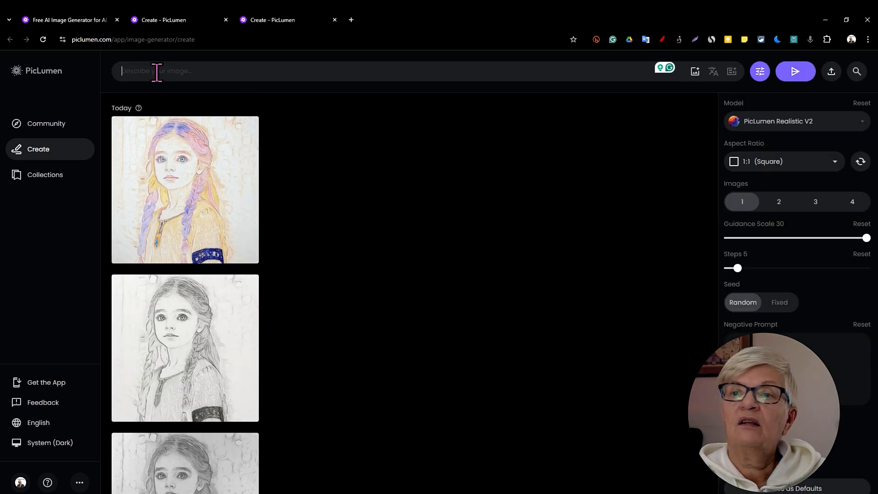
Generate "a water color painting" using the braided girl as Content Ref at maximum strength, and view the result enlarged.
left_click(695, 75)
left_click(218, 185)
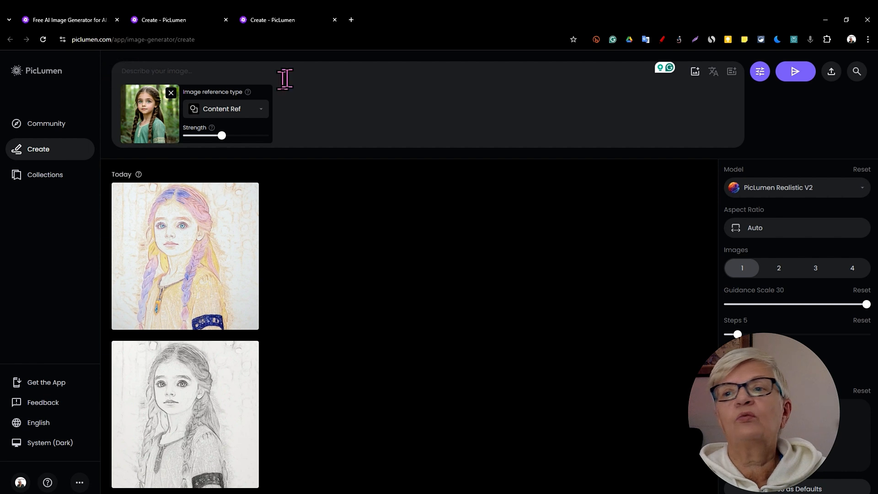
left_click_drag(222, 136, 304, 157)
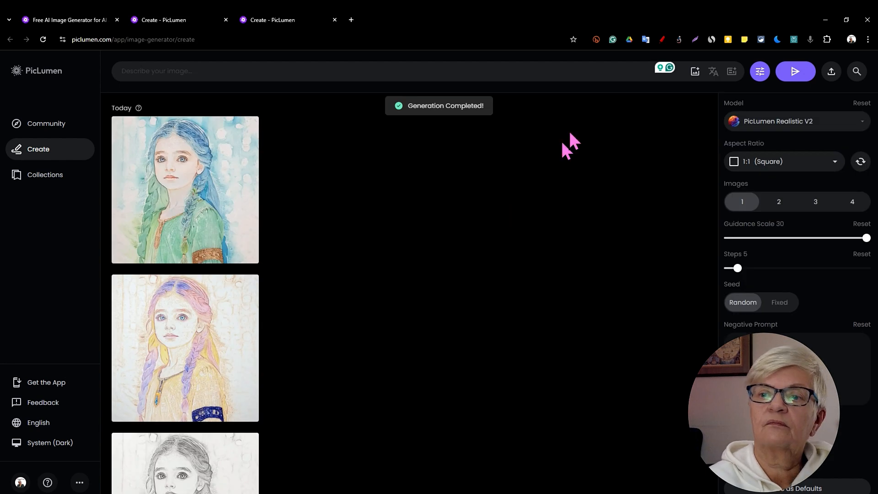
left_click(172, 221)
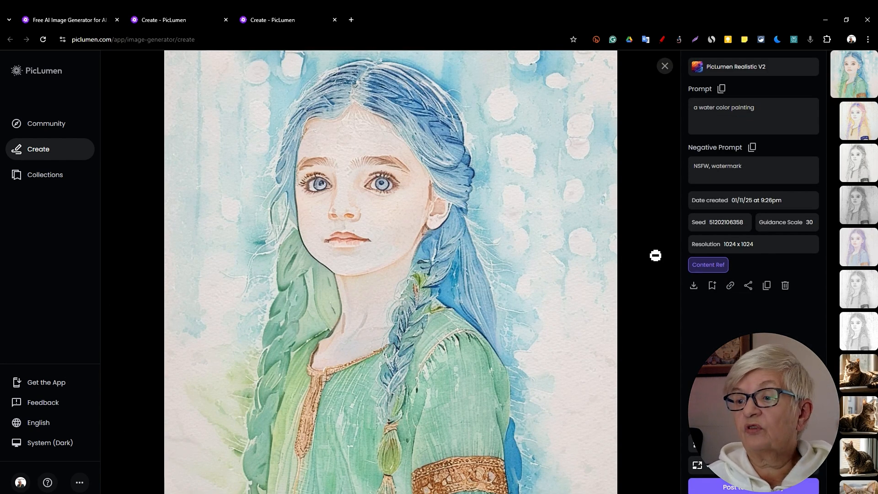
left_click(665, 66)
Review the generated portraits in the image feed and inspect the color pencil sketch enlarged.
scroll(425, 184, "down", 2)
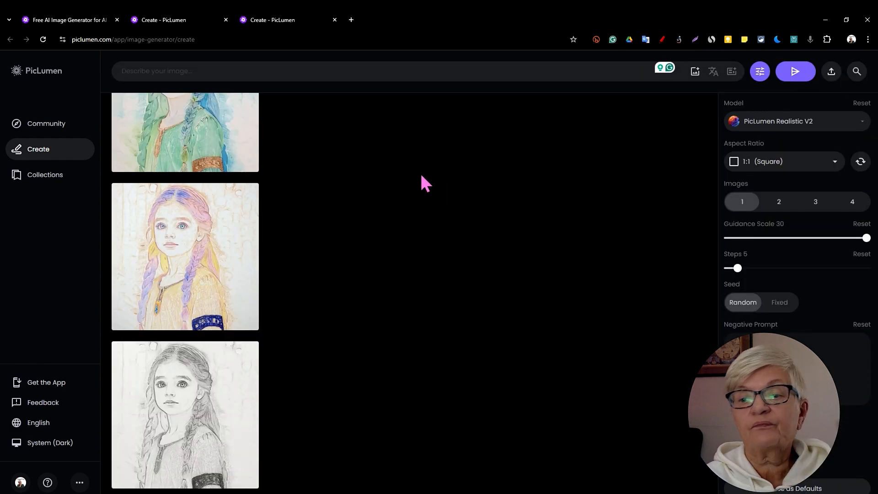
scroll(426, 183, "down", 6)
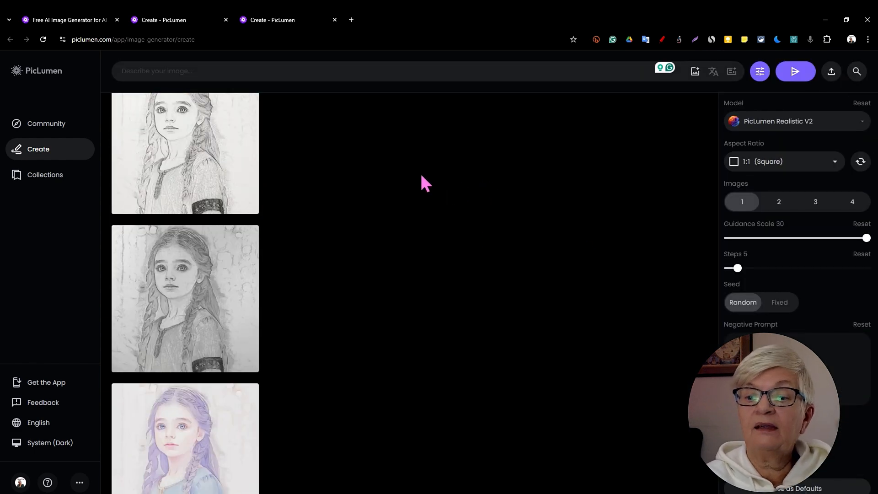
scroll(425, 184, "down", 7)
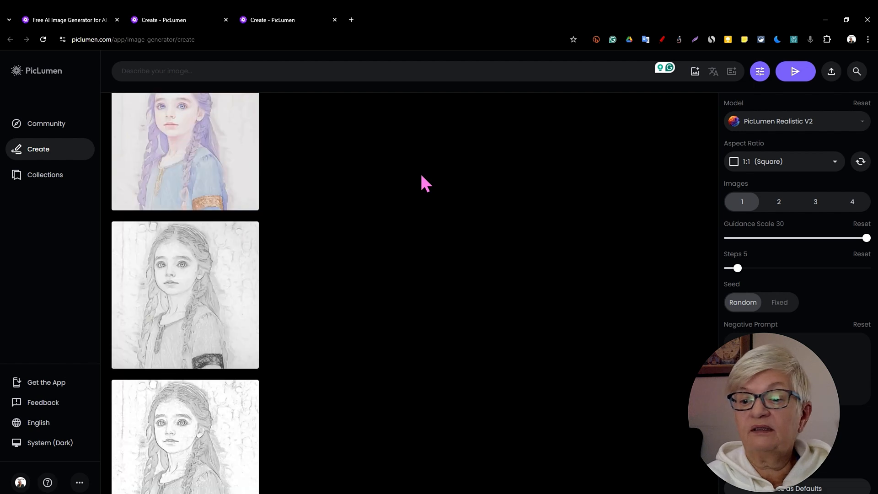
scroll(426, 183, "down", 1)
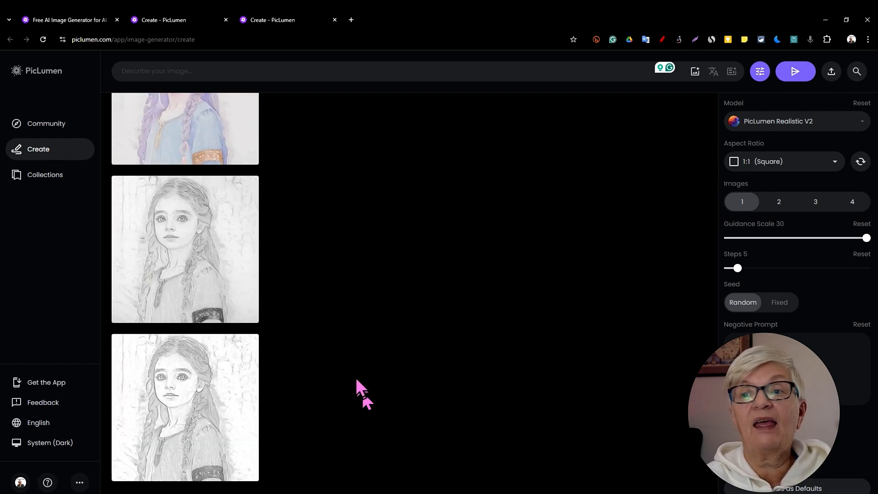
scroll(190, 226, "up", 2)
left_click(186, 177)
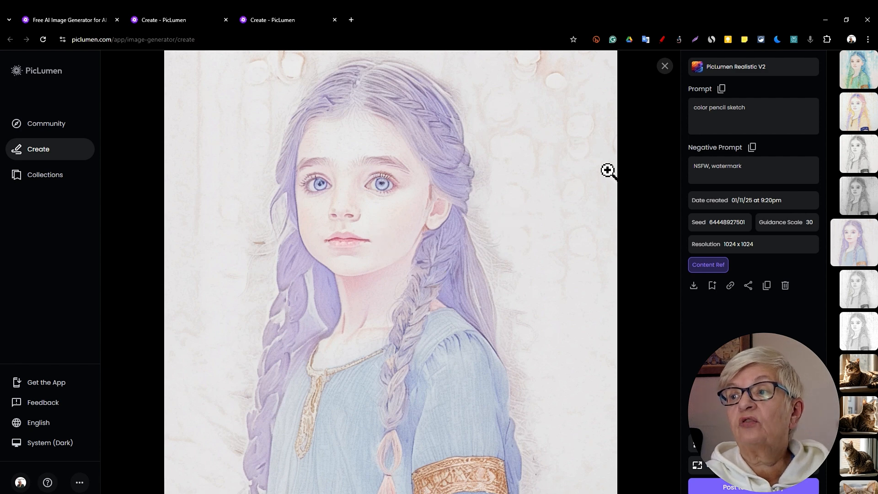
left_click(664, 67)
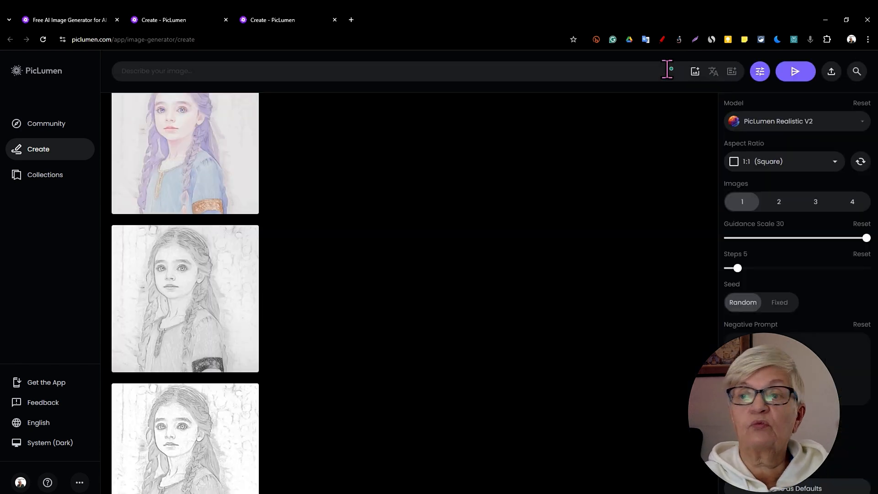
Inspect the color pen drawing and the watercolor painting enlarged, then return to the image feed.
scroll(257, 300, "up", 4)
scroll(257, 299, "up", 1)
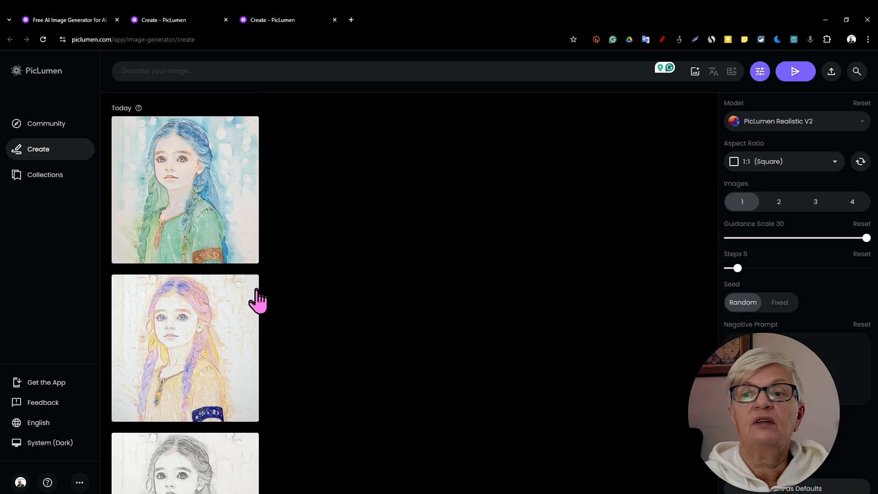
left_click(171, 362)
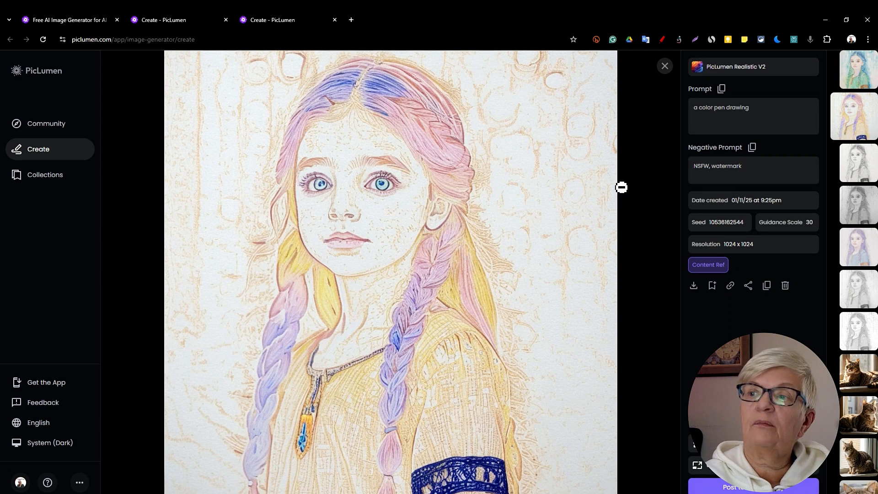
left_click(665, 67)
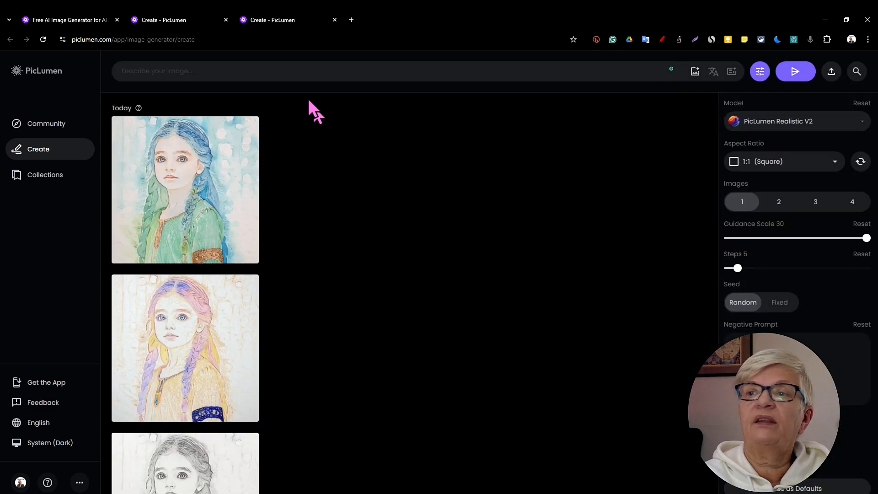
left_click(210, 196)
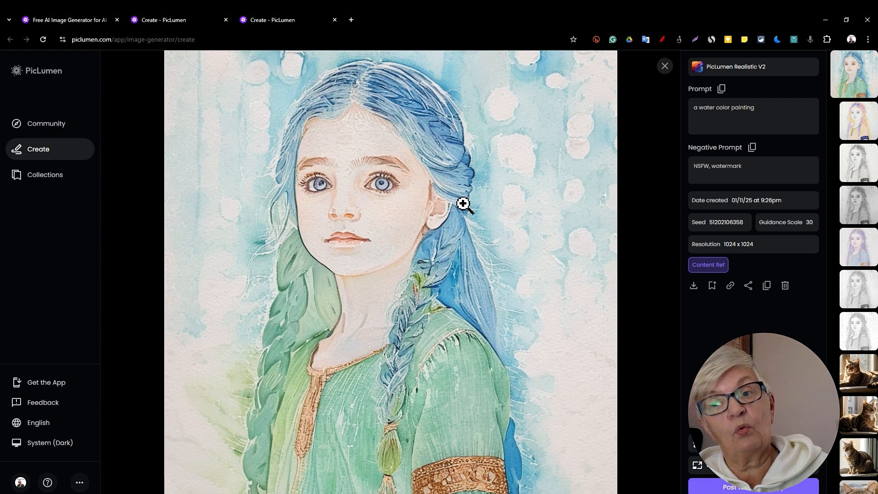
left_click(665, 66)
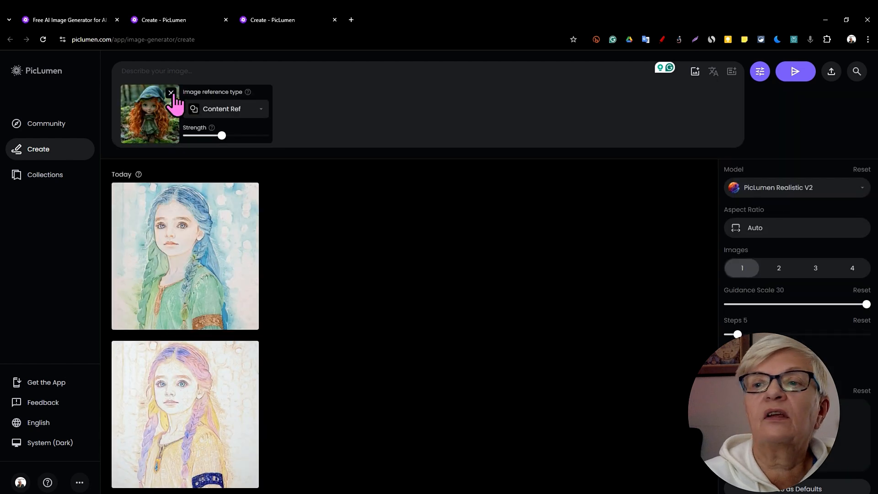
Remove the red-haired doll reference image from the prompt.
left_click(172, 93)
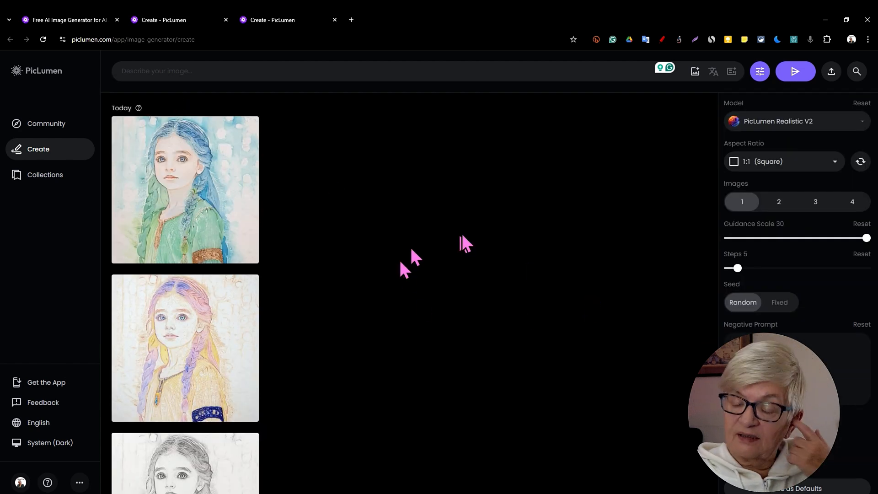